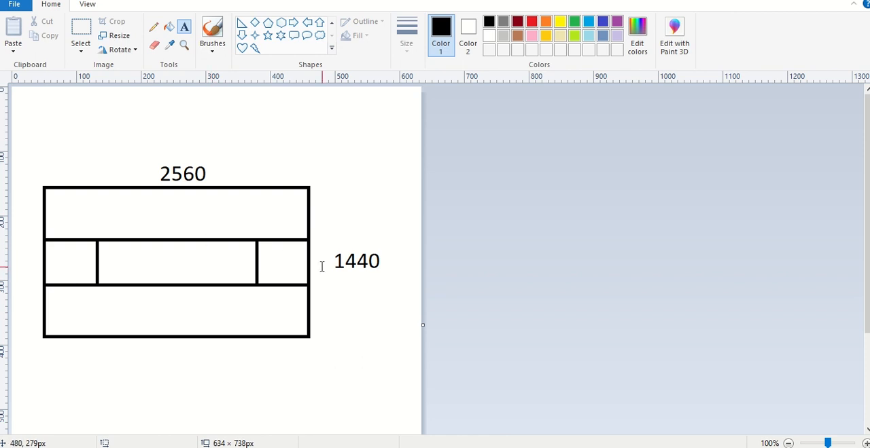
- Review the banner dimensions noted for TV, desktop and all devices in the Notepad file
click(297, 406)
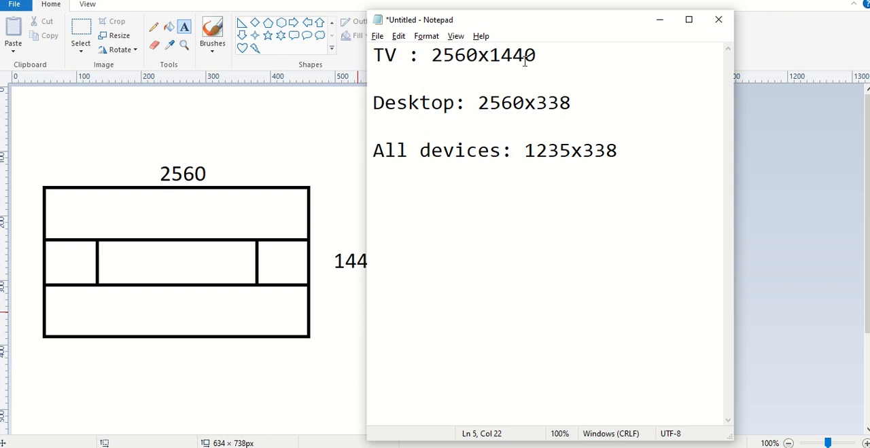
drag(539, 54, 434, 55)
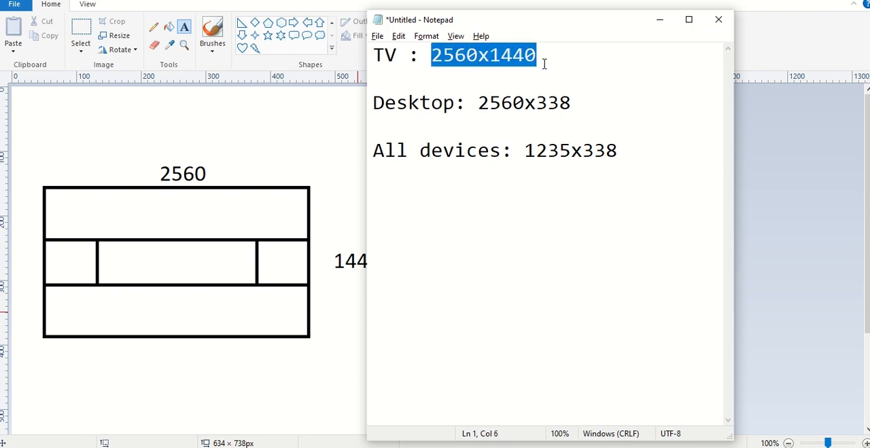
drag(585, 96, 478, 102)
drag(650, 148, 527, 151)
click(580, 148)
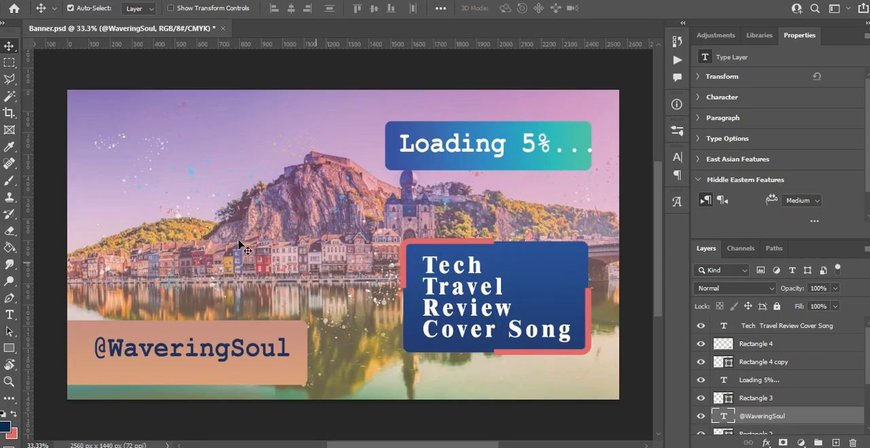
- Switch to Banner.psd in Photoshop and remove the horizontal guide lying above the canvas
scroll(774, 381, down, 5)
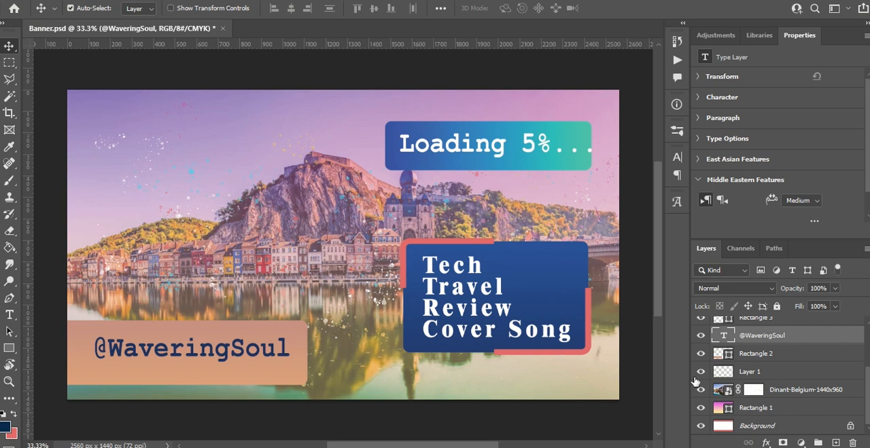
scroll(767, 373, up, 1)
scroll(549, 255, up, 2)
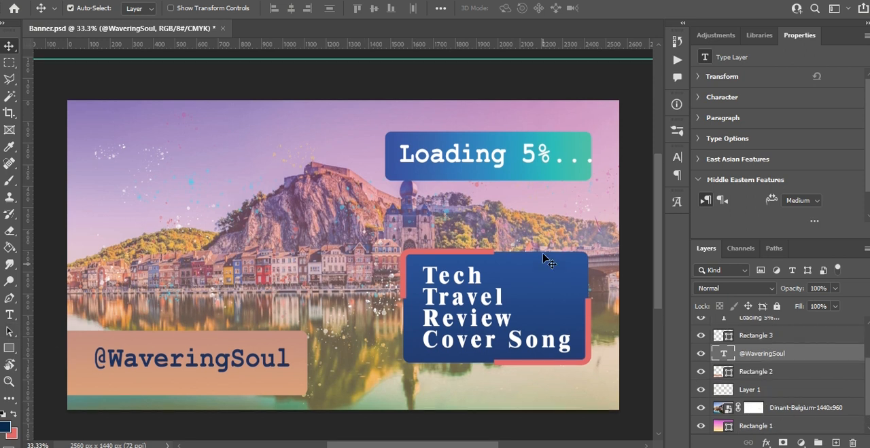
scroll(422, 175, down, 1)
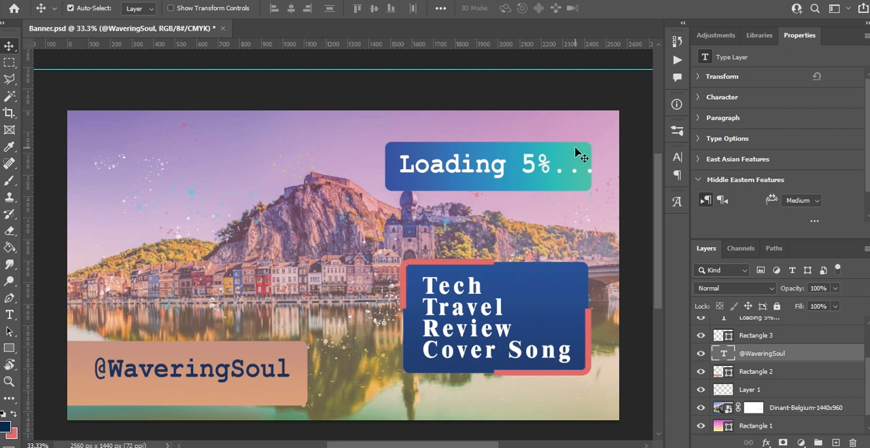
drag(245, 68, 248, 22)
scroll(239, 247, down, 1)
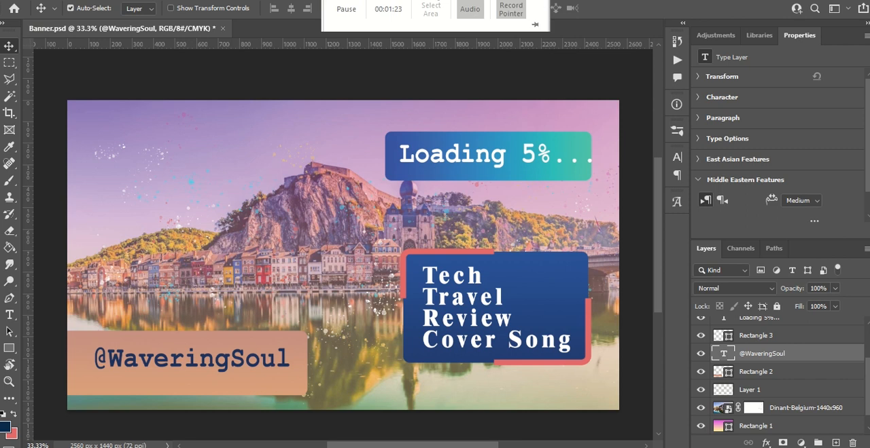
click(275, 0)
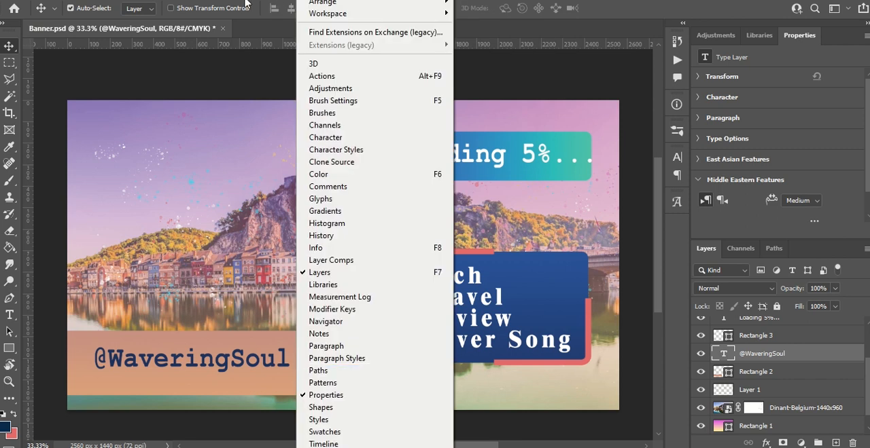
mouse_move(216, 2)
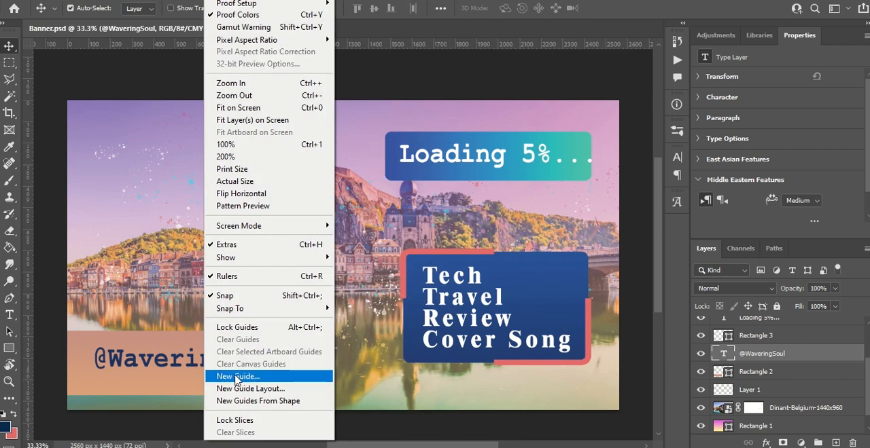
click(102, 70)
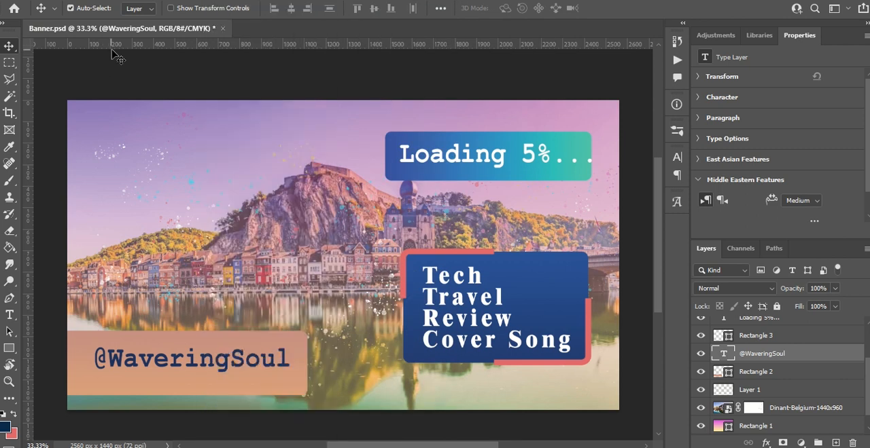
drag(115, 48, 79, 22)
- Add a horizontal guide across the banner at about 550 px for the upper edge of the safe area
click(208, 4)
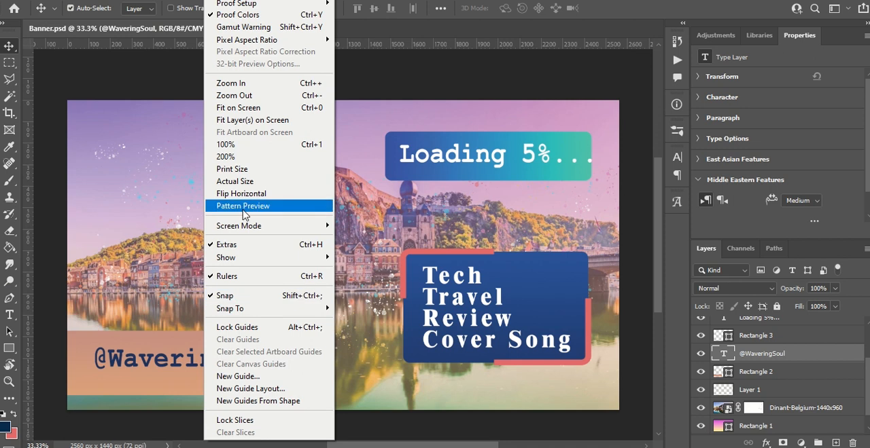
mouse_move(221, 6)
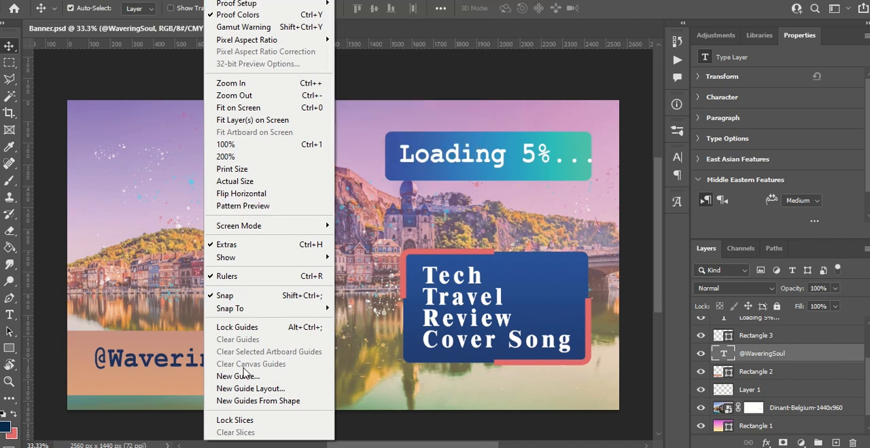
click(237, 376)
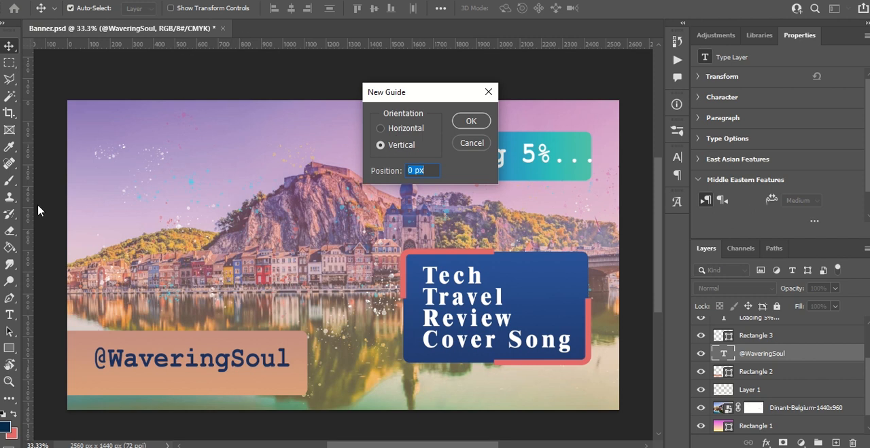
click(383, 130)
key(Return)
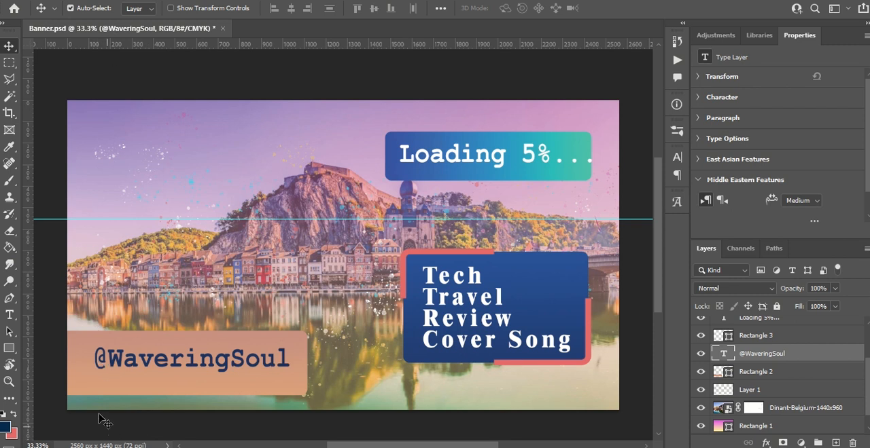
- Add a second horizontal guide at about 890 px for the lower edge of the safe area
click(220, 3)
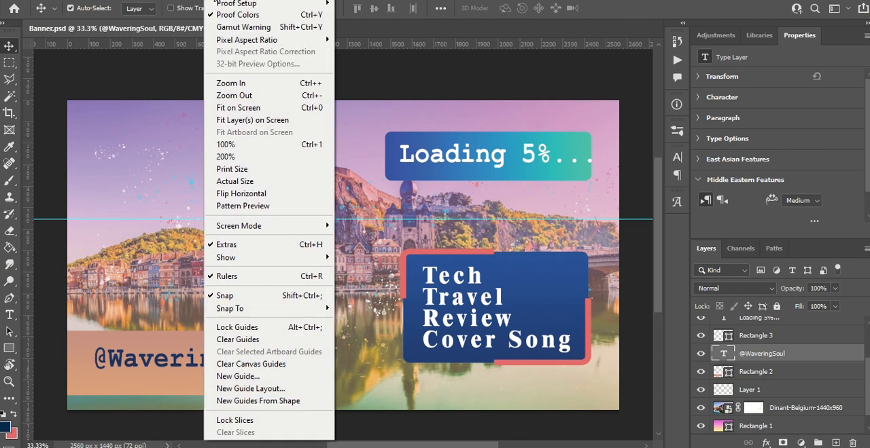
click(229, 377)
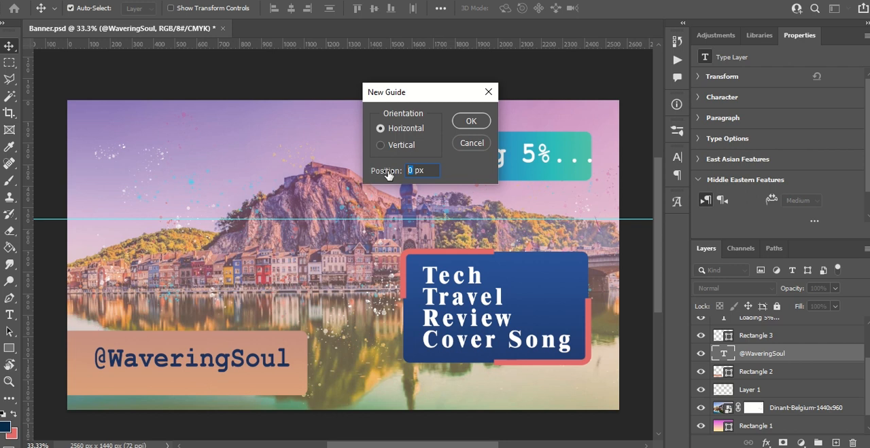
text(900)
key(Return)
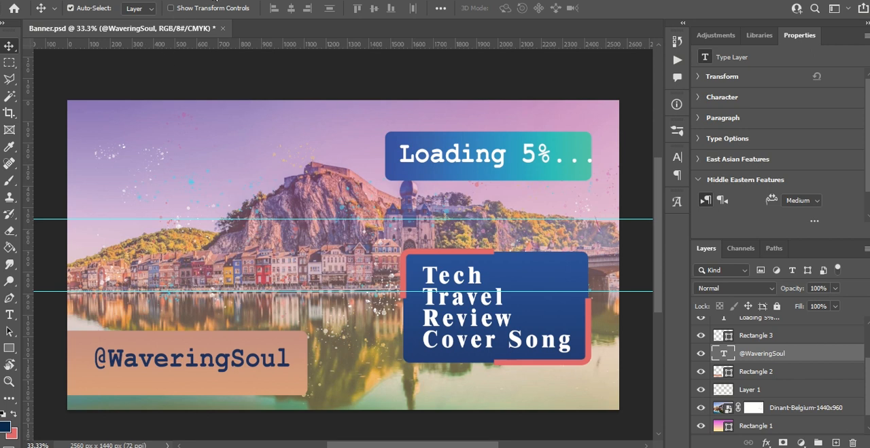
- Add a vertical guide at 662.5 px for the left edge of the safe area
click(213, 0)
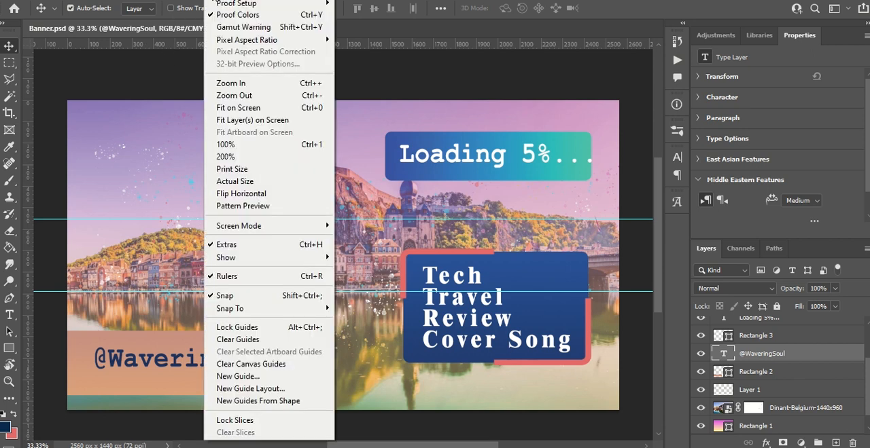
click(258, 378)
click(382, 146)
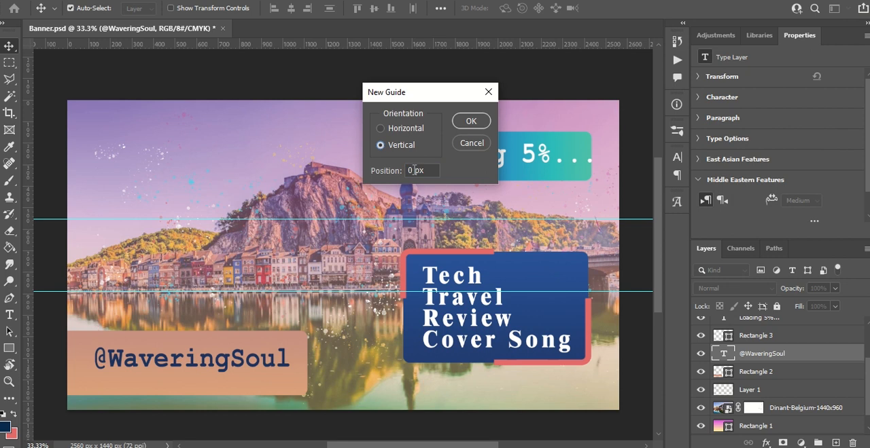
drag(414, 170, 402, 170)
text(662.5)
key(Return)
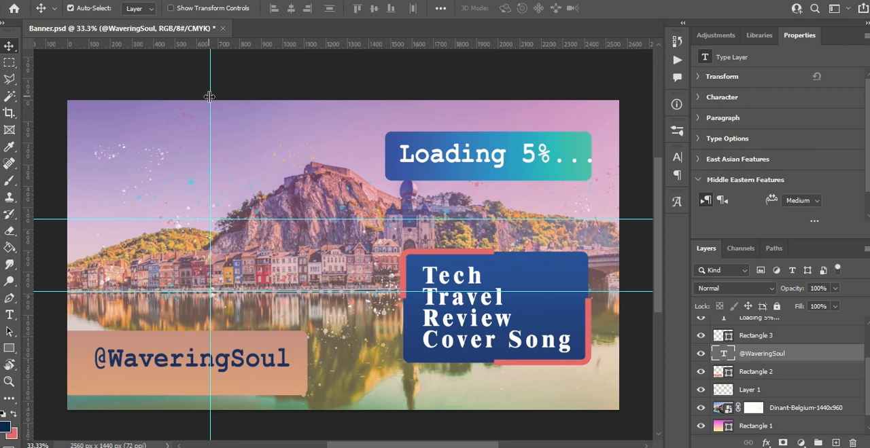
- Add a second vertical guide at about 1900 px for the right edge of the safe area
click(222, 0)
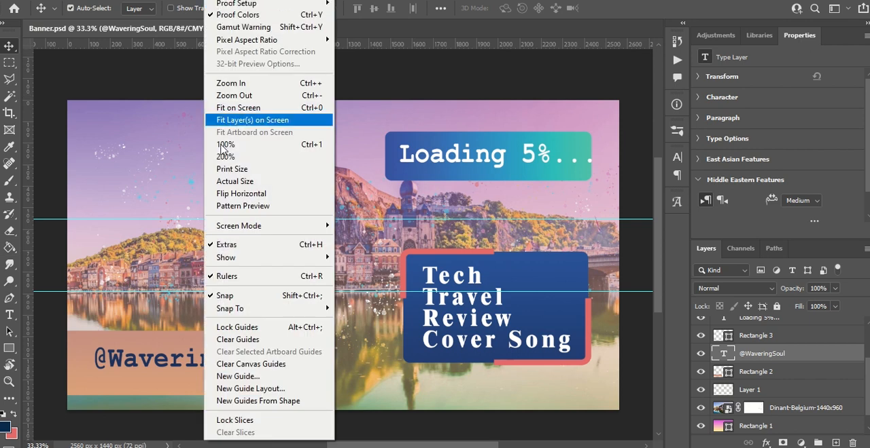
click(244, 376)
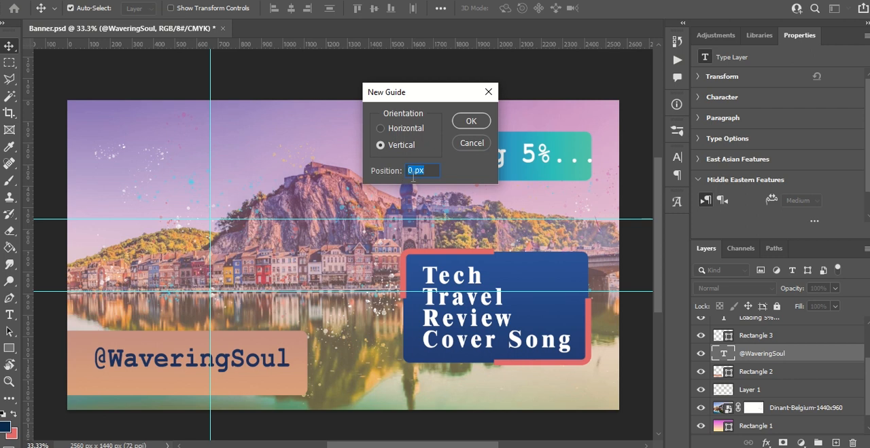
click(405, 170)
key(Return)
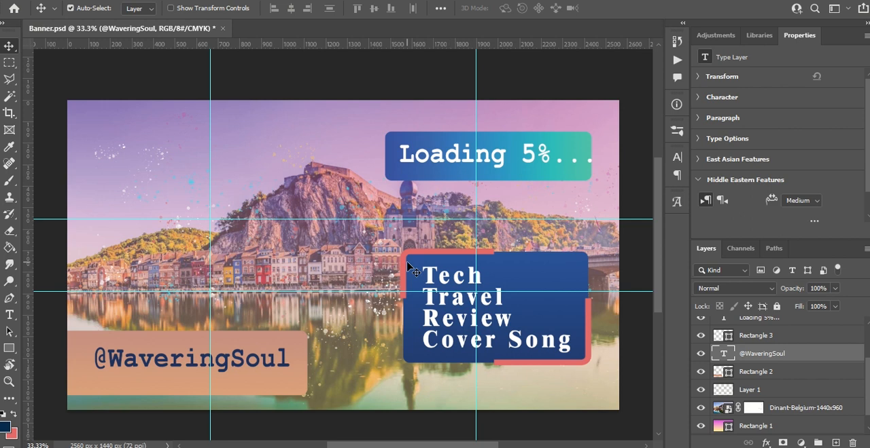
- Select all text and rectangle layers above Layer 1, from Rectangle 2 up to the Tech Travel Review Cover Song text
key(ctrl)
scroll(411, 268, left, 1)
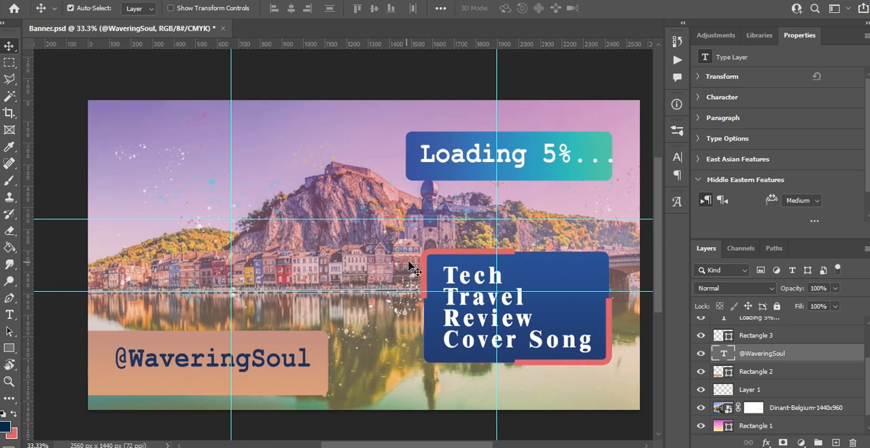
scroll(411, 269, up, 1)
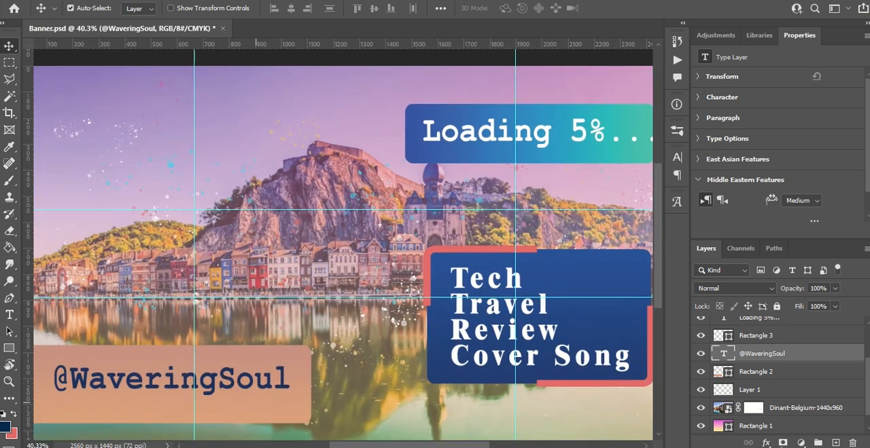
key(ctrl)
ctrl+click(783, 373)
scroll(788, 382, up, 1)
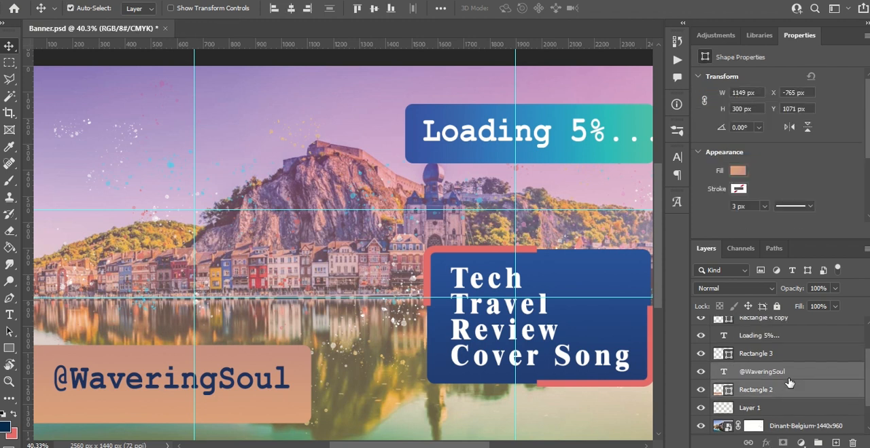
scroll(788, 383, up, 1)
ctrl+click(779, 367)
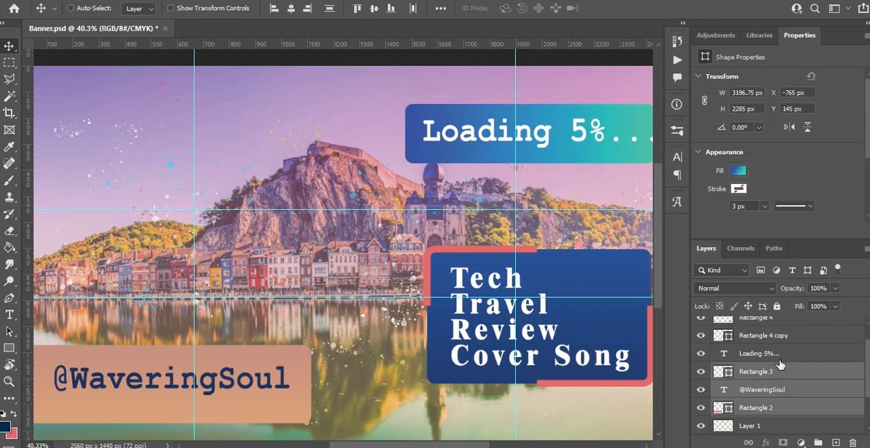
scroll(788, 360, up, 1)
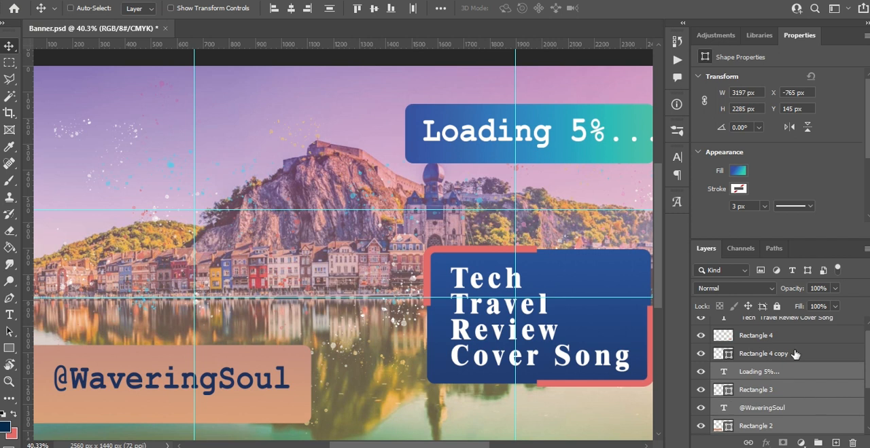
ctrl+click(785, 354)
ctrl+click(788, 329)
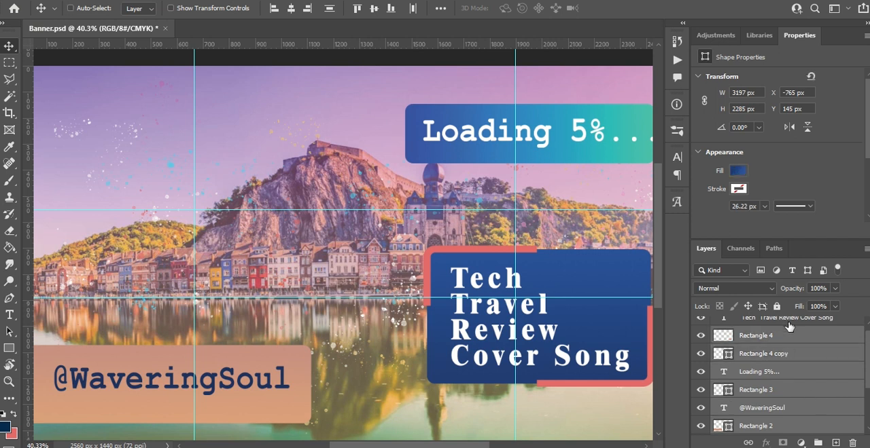
ctrl+click(787, 319)
scroll(793, 382, down, 4)
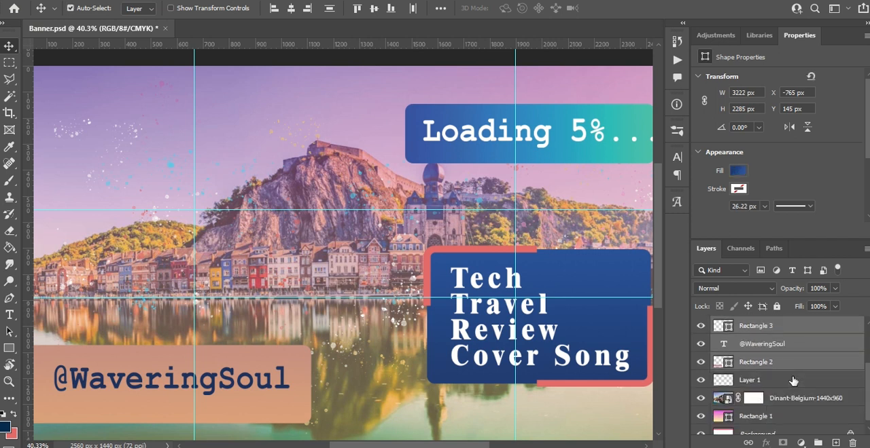
click(703, 381)
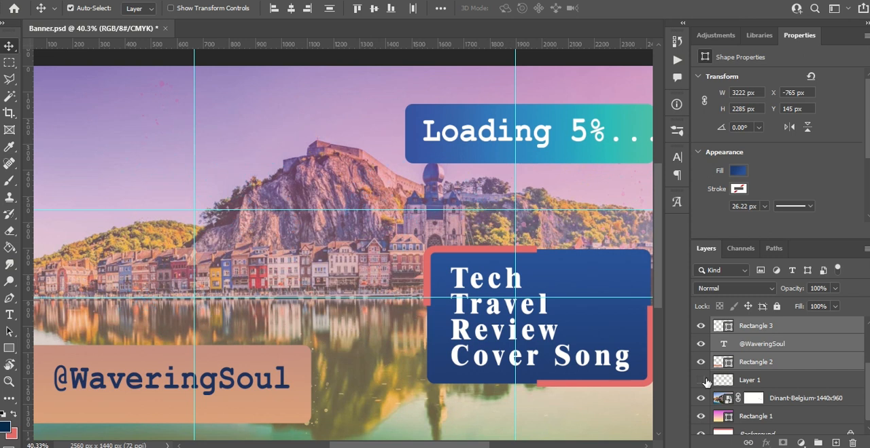
click(702, 381)
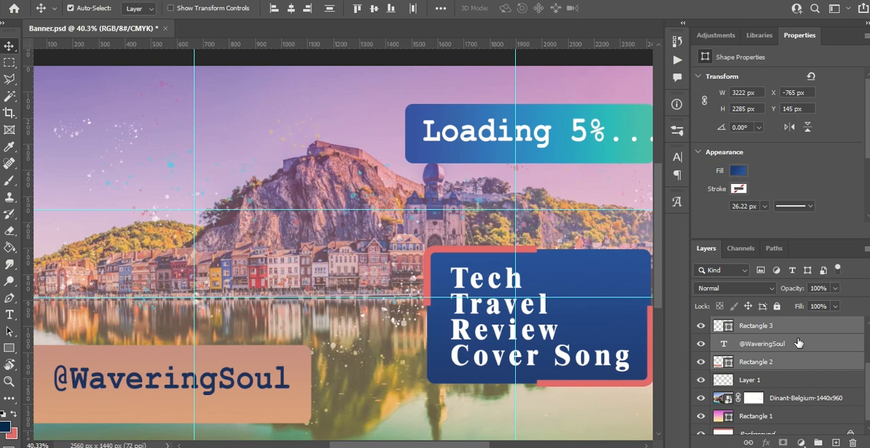
- Scale the selected layers to about 41% and move their shared frame to the upper-right corner of the guided safe area
key(ctrl)
key(ctrl+t)
scroll(299, 281, down, 1)
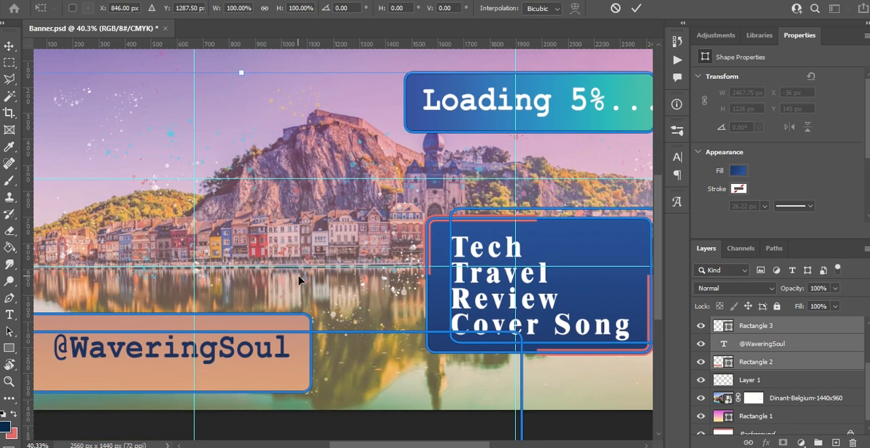
key(ctrl+minus)
key(ctrl+minus)
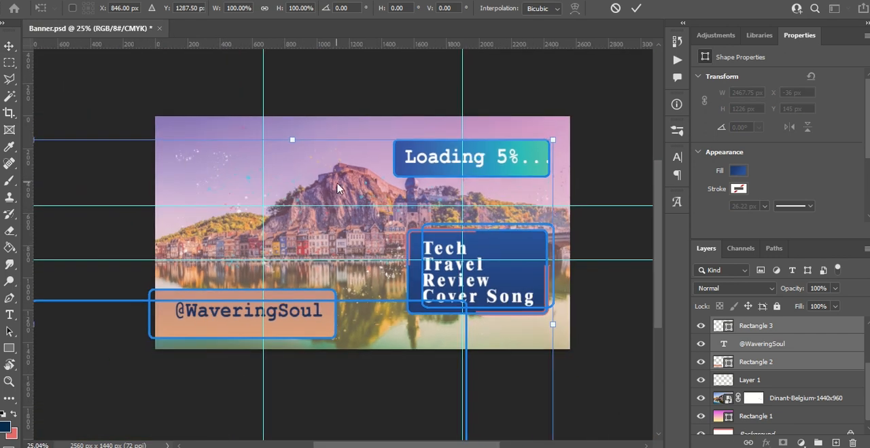
scroll(397, 195, down, 1)
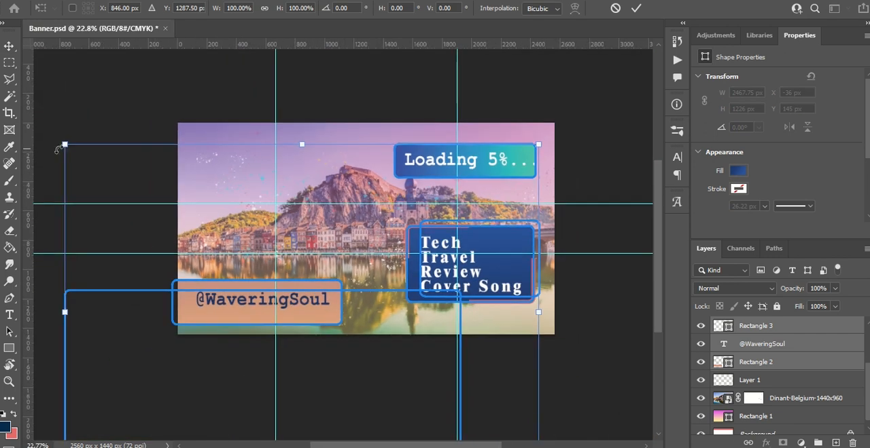
drag(65, 146, 182, 239)
drag(189, 242, 202, 252)
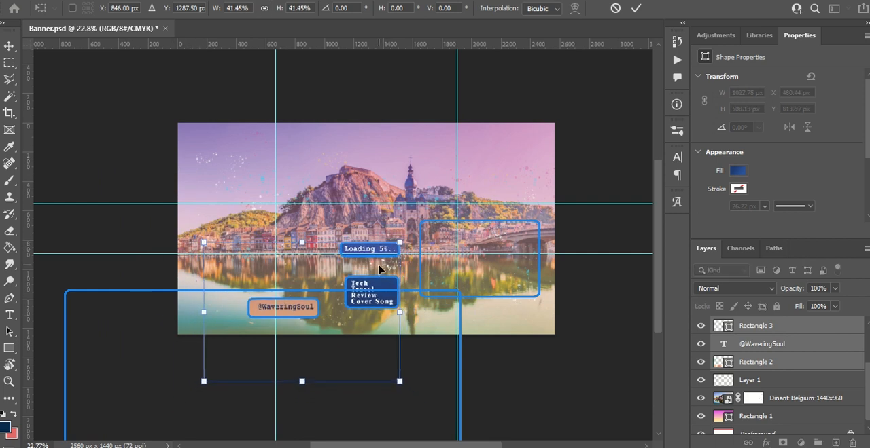
drag(382, 270, 438, 232)
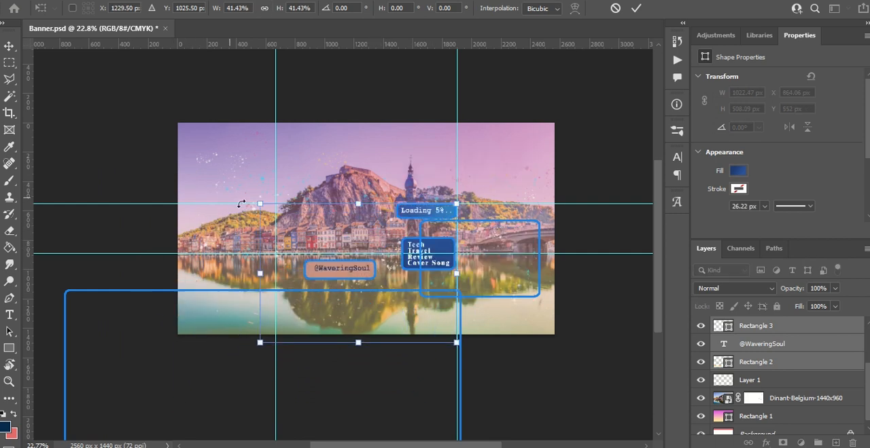
- Reduce the selected layers further to about 23% of their original size and position the visible badges between the safe-area guides
drag(260, 204, 292, 227)
drag(374, 282, 384, 259)
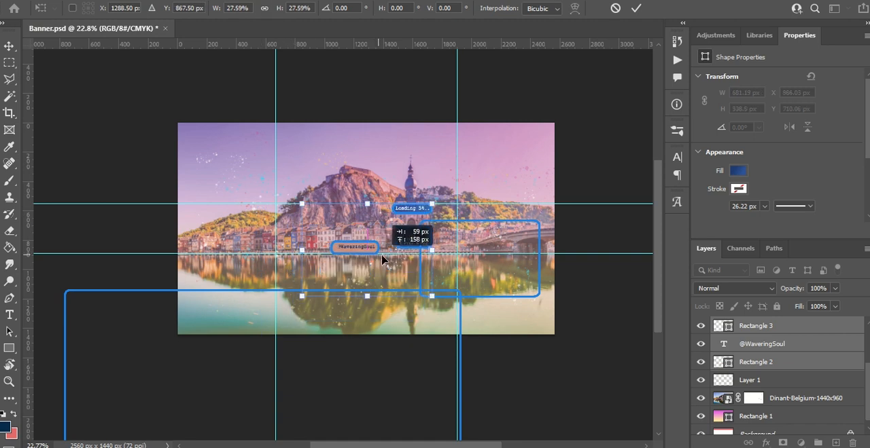
drag(299, 202, 311, 208)
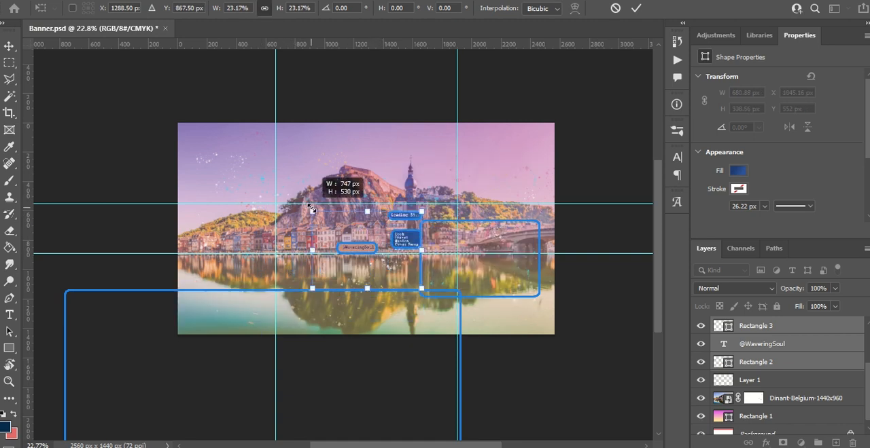
mouse_move(344, 239)
mouse_down()
mouse_move(339, 231)
mouse_move(344, 247)
mouse_up()
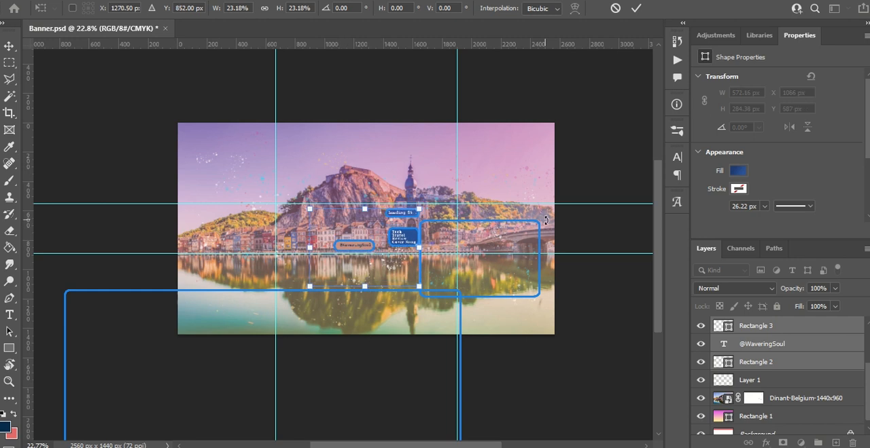
scroll(459, 219, left, 1)
scroll(500, 221, up, 3)
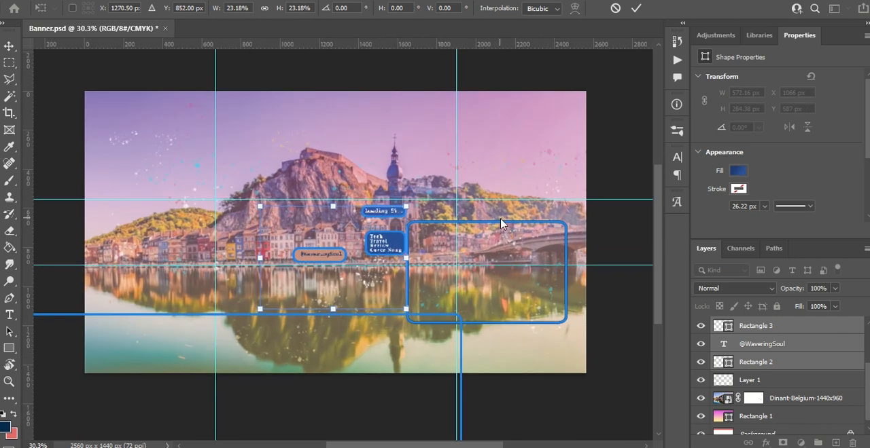
key(alt+space)
click(170, 64)
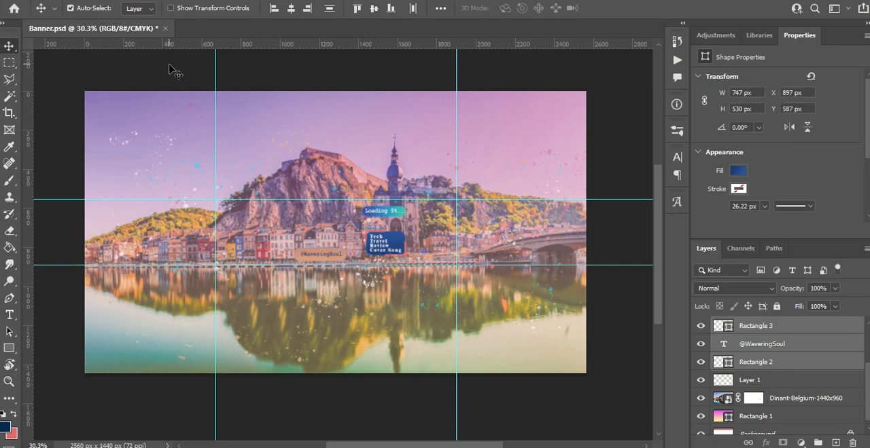
scroll(352, 227, up, 3)
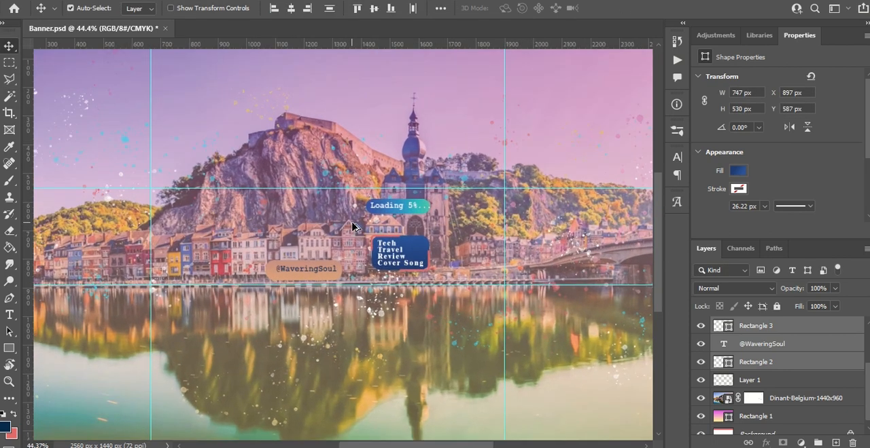
scroll(499, 274, up, 1)
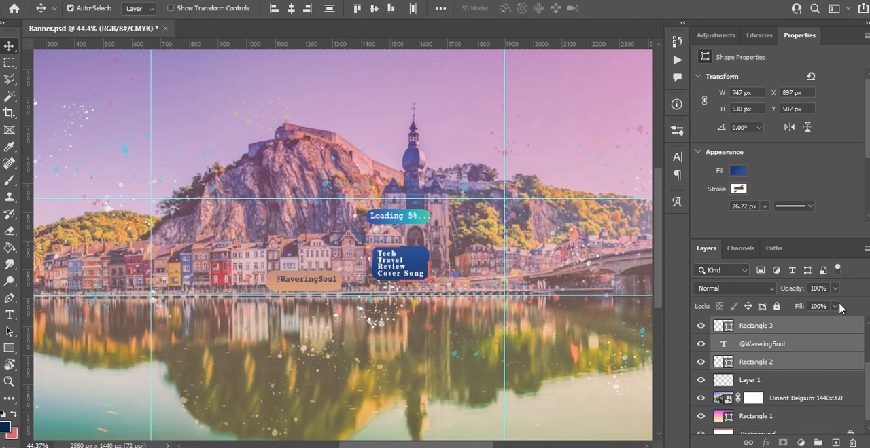
click(765, 349)
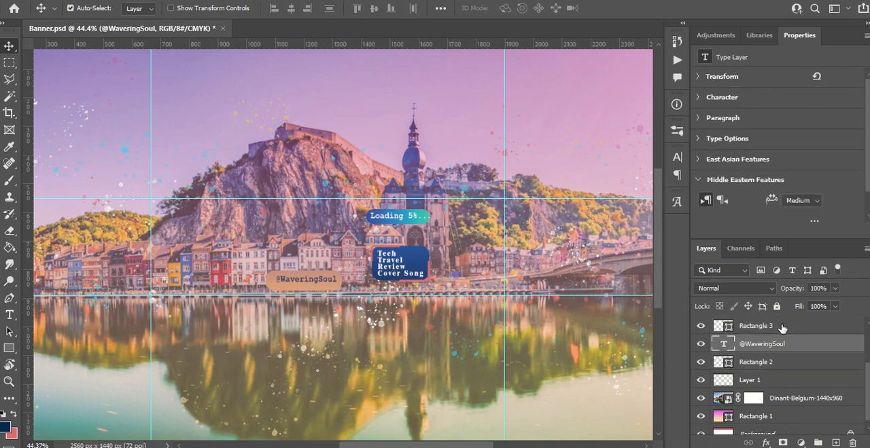
ctrl+click(783, 328)
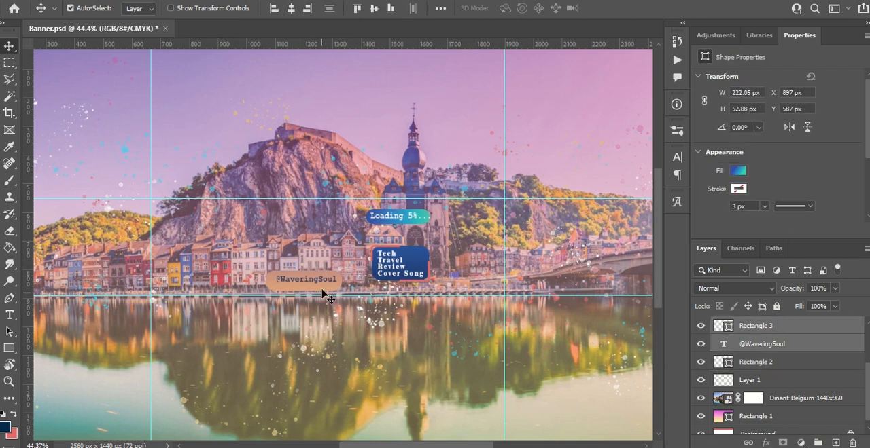
drag(300, 281, 201, 285)
key(ctrl+z)
key(ctrl+t)
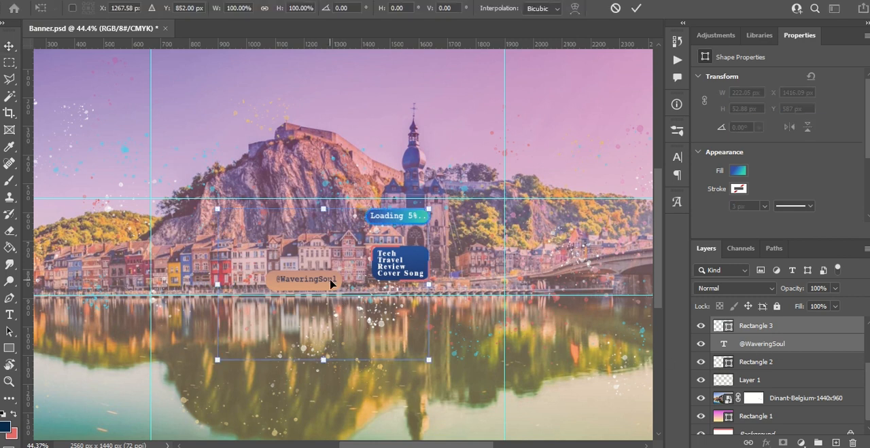
key(Return)
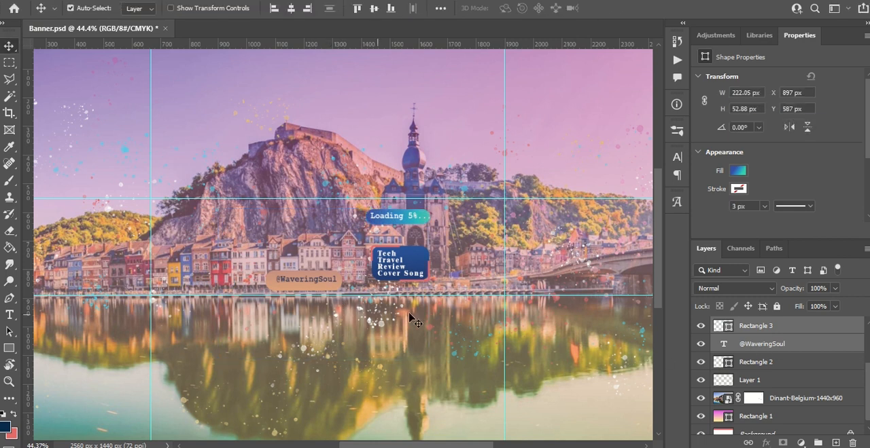
click(767, 363)
ctrl+click(778, 345)
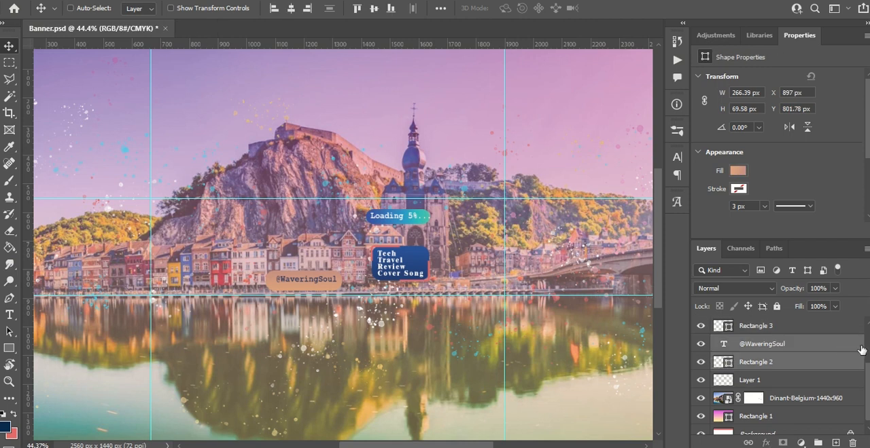
drag(298, 286, 206, 292)
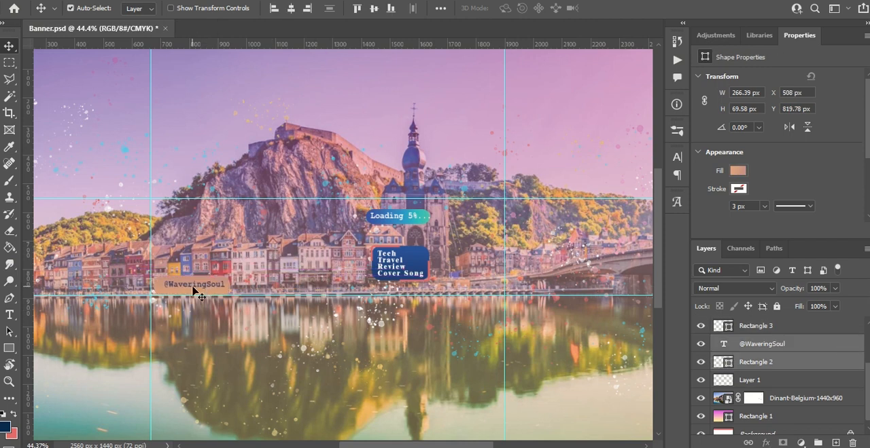
click(762, 344)
key(Left)
key(Left)
key(Left)
key(Left)
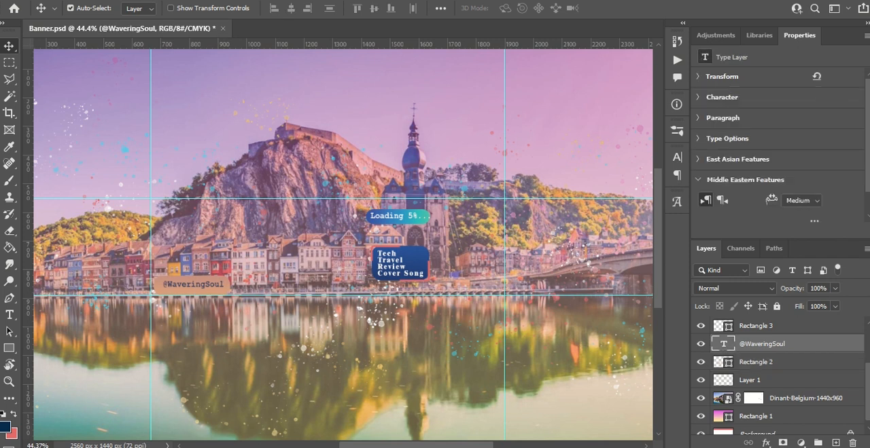
key(Down)
key(Down)
key(Down)
key(Down)
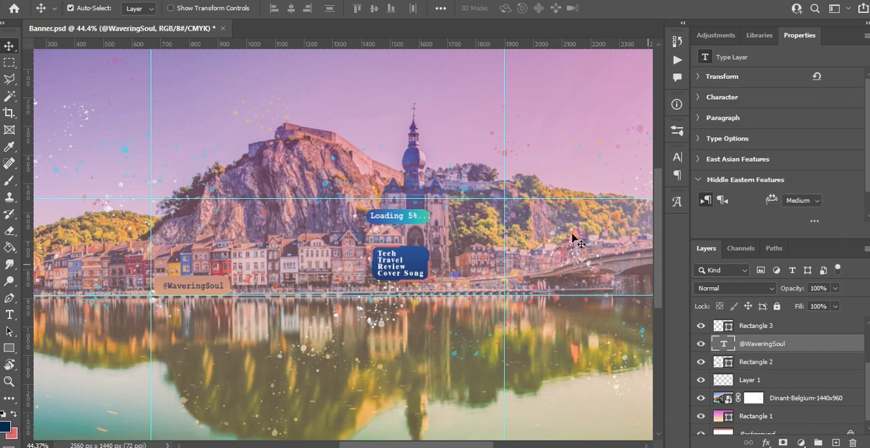
- Move the Loading 5%... text together with Rectangle 3 near the upper-right corner of the safe area
click(411, 216)
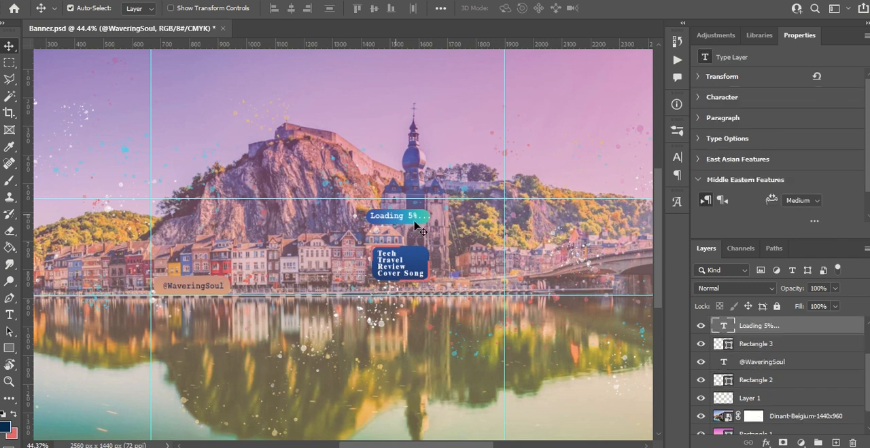
ctrl+click(789, 348)
drag(401, 219, 468, 218)
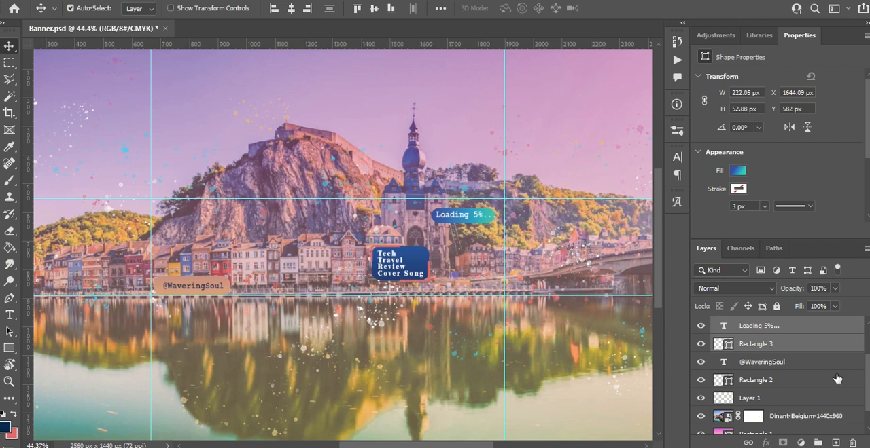
- Enlarge Rectangle 3 proportionally to about 235 x 56 px around the Loading 5%... text
click(801, 348)
key(ctrl+t)
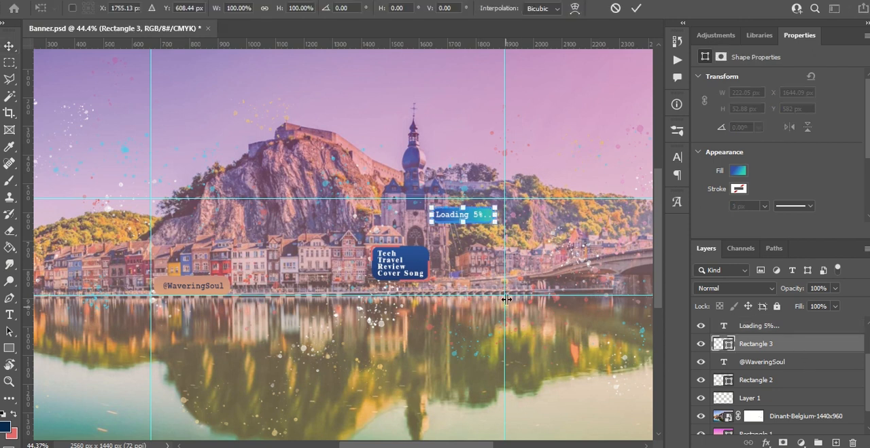
drag(497, 216, 500, 216)
key(Return)
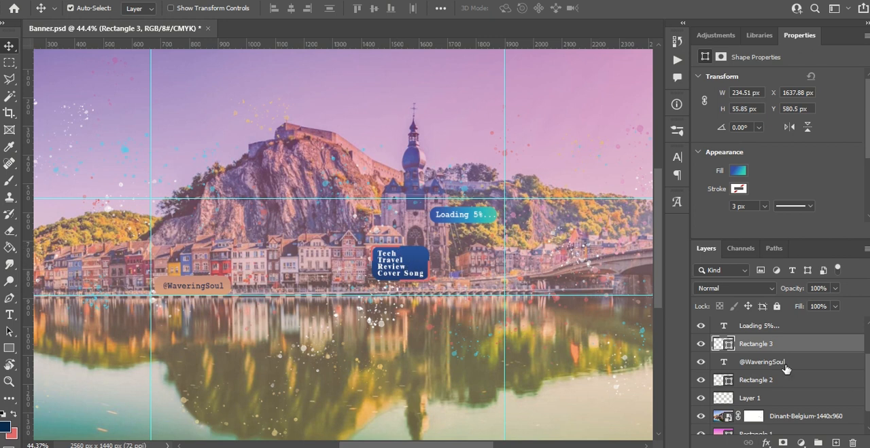
- Select the Tech Travel Review Cover Song text, Rectangle 4 and Rectangle 4 copy layers together
scroll(785, 369, down, 1)
scroll(785, 369, up, 3)
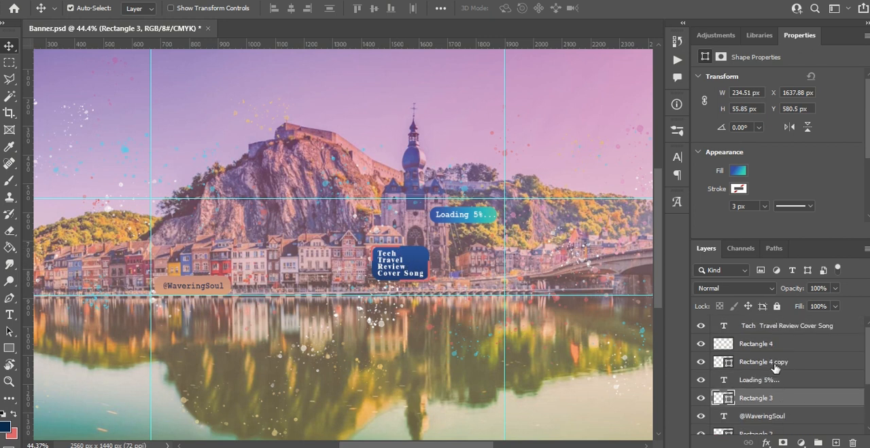
click(775, 363)
shift+click(853, 333)
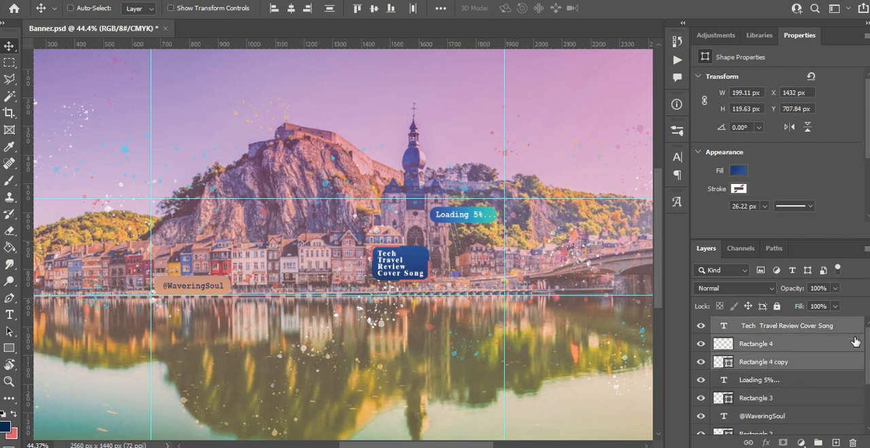
key(ctrl+t)
drag(402, 263, 462, 267)
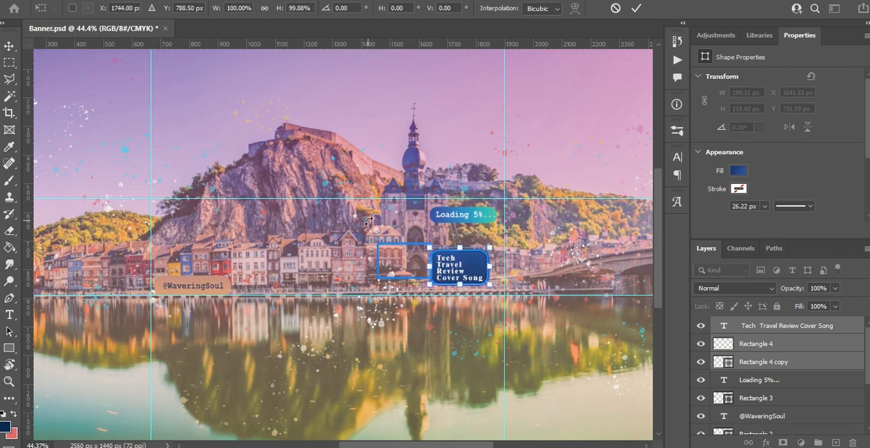
key(ctrl+s)
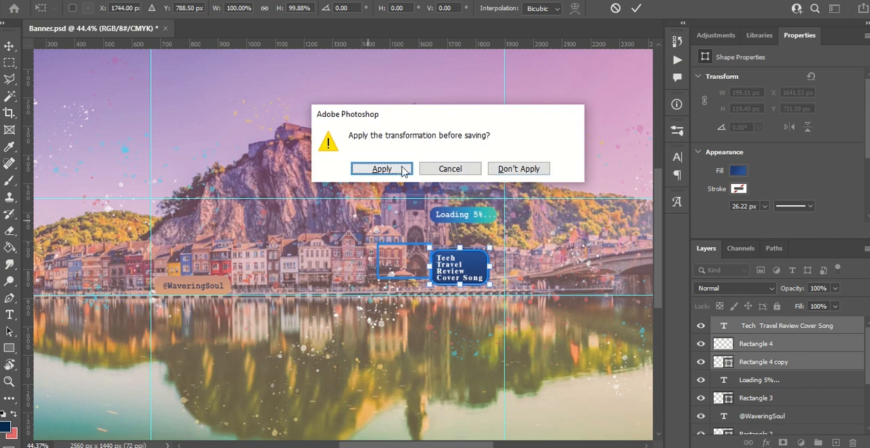
click(518, 168)
- Move the Tech Travel Review Cover Song block below the Loading badge, inside the safe area's lower-right corner, and save the document
drag(401, 267, 464, 272)
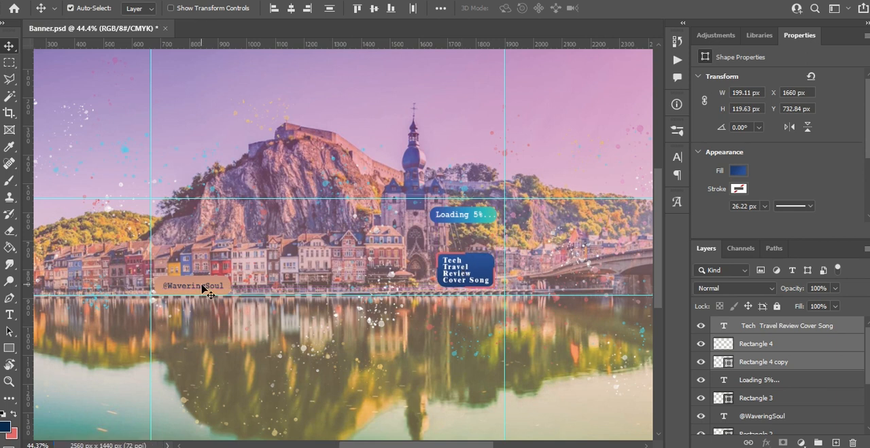
key(ctrl)
- Open the Save for Web export for the full 2560 x 1440 px banner using the JPEG High preset
scroll(203, 289, down, 2)
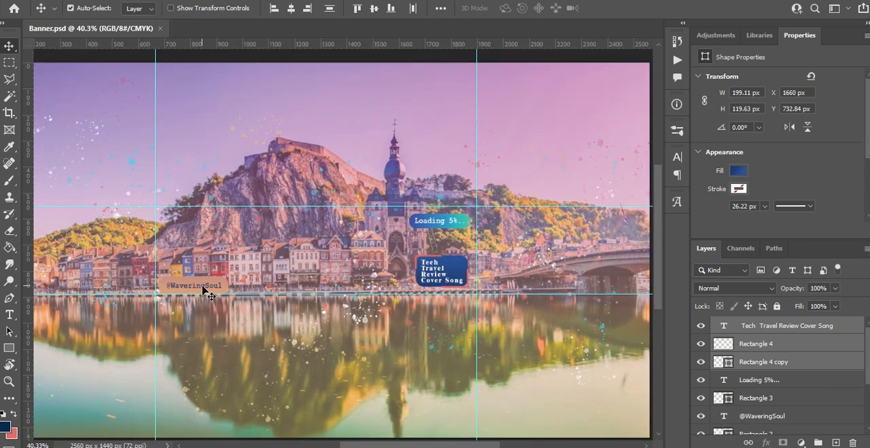
scroll(203, 289, down, 1)
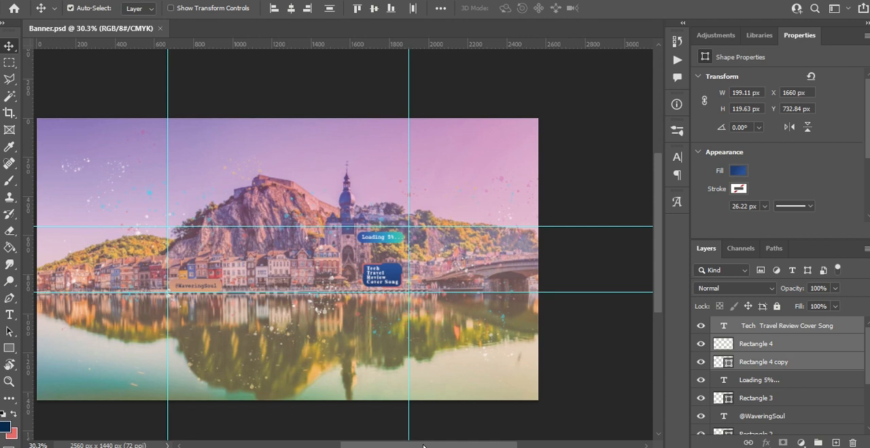
mouse_move(422, 447)
mouse_down()
mouse_move(385, 446)
mouse_move(406, 446)
mouse_up()
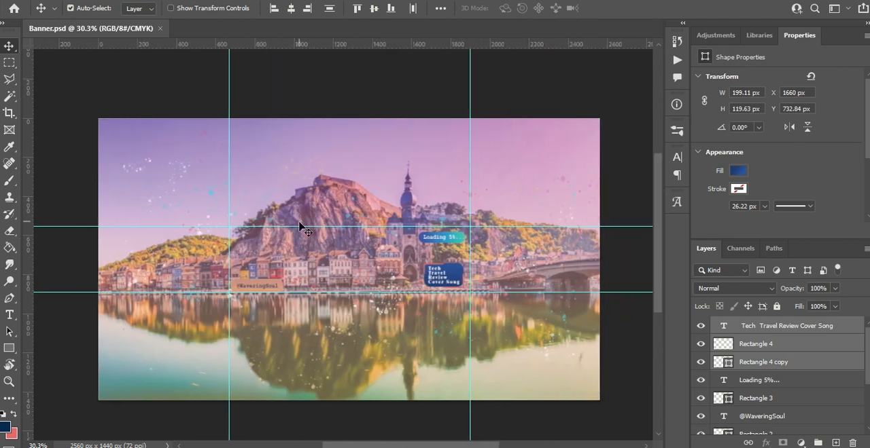
key(ctrl)
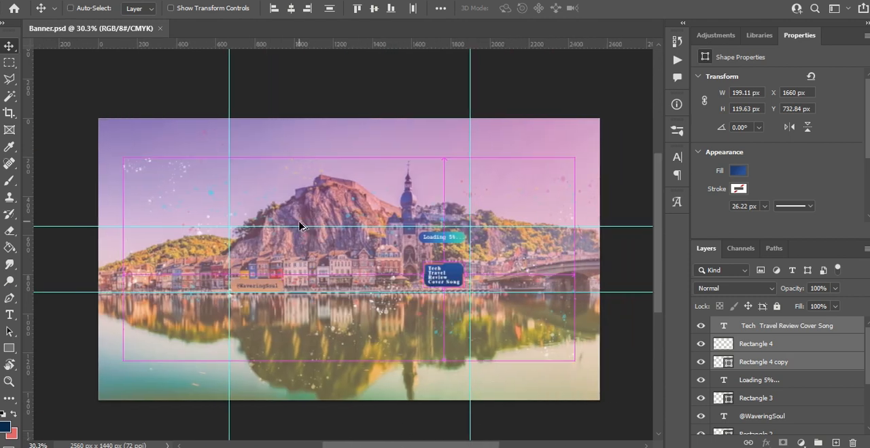
key(ctrl+alt+shift+s)
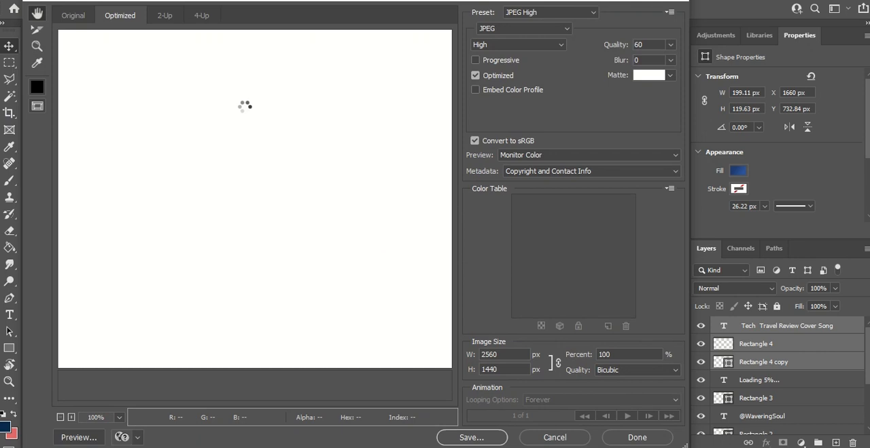
- Inspect the optimized JPEG preview across the banner, including the Loading 5%... badge and the Tech Travel Review Cover Song block
drag(287, 310, 288, 118)
drag(343, 206, 349, 75)
drag(357, 271, 353, 141)
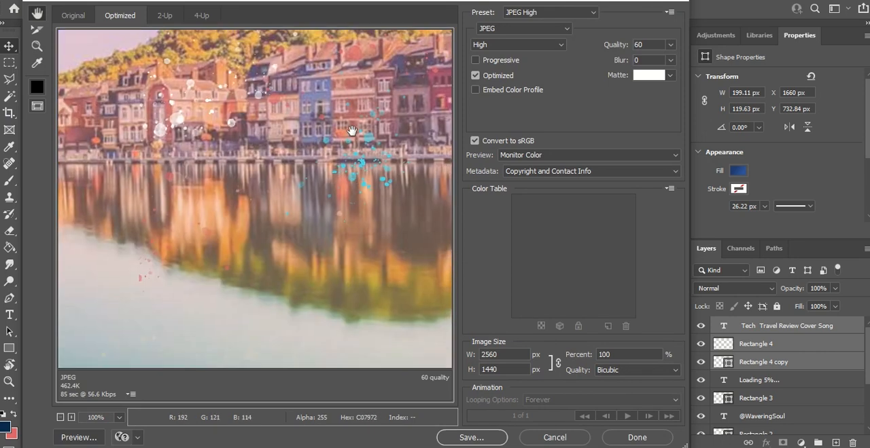
drag(428, 180, 74, 136)
drag(324, 191, 168, 388)
drag(320, 265, 117, 285)
drag(425, 262, 208, 223)
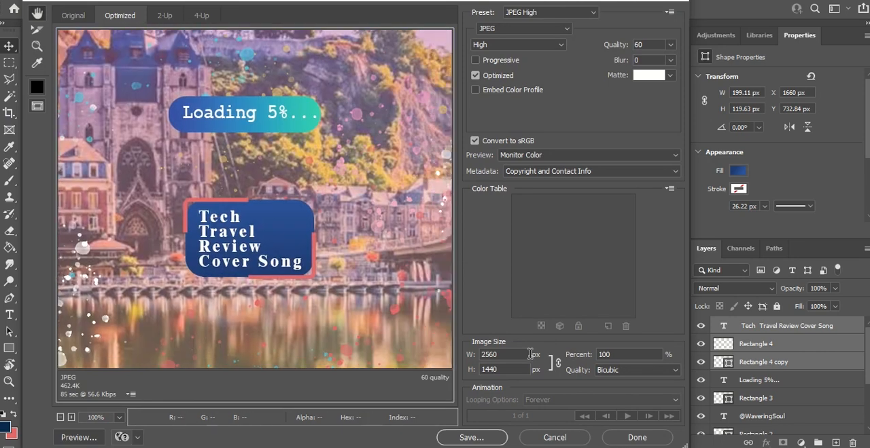
click(484, 433)
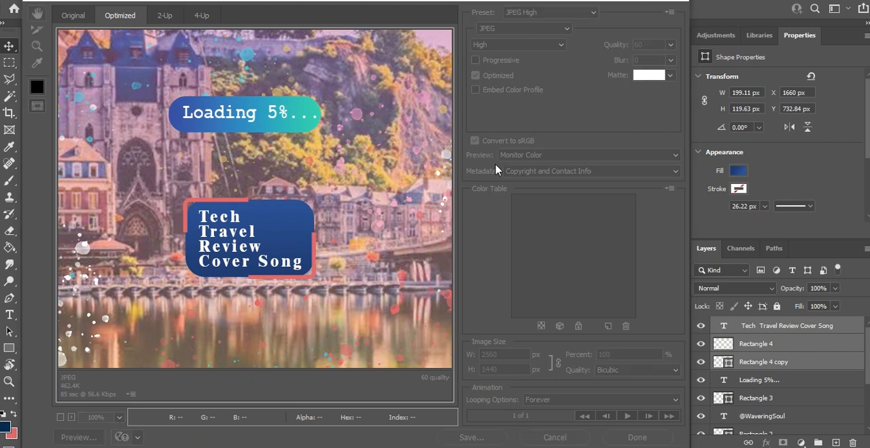
click(359, 242)
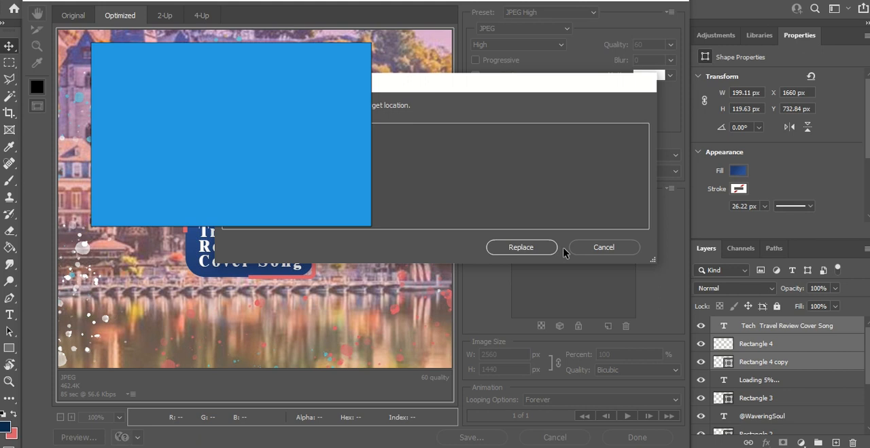
click(587, 249)
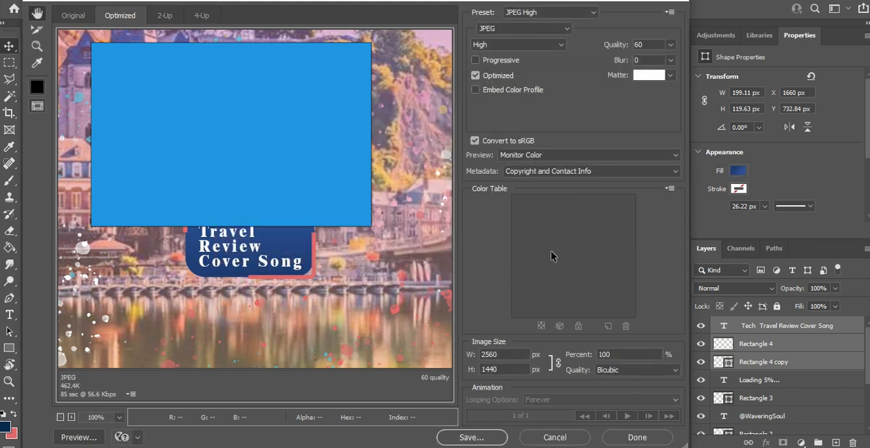
- Save the optimized JPEG to the Desktop under the file name Banner1
click(462, 437)
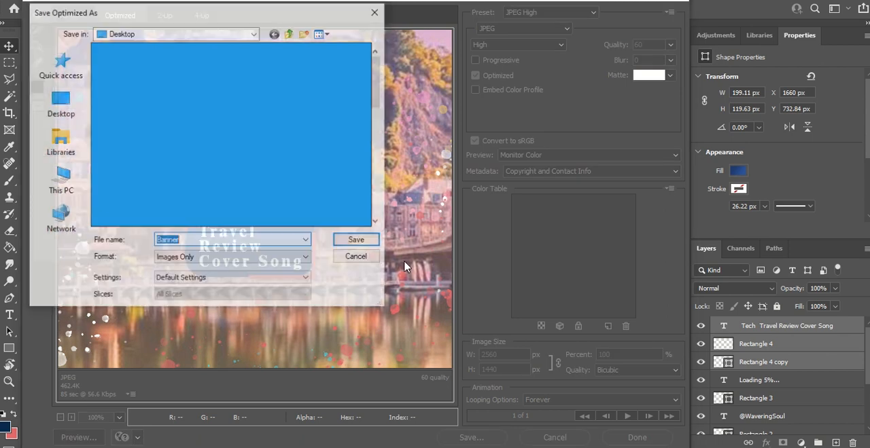
click(226, 241)
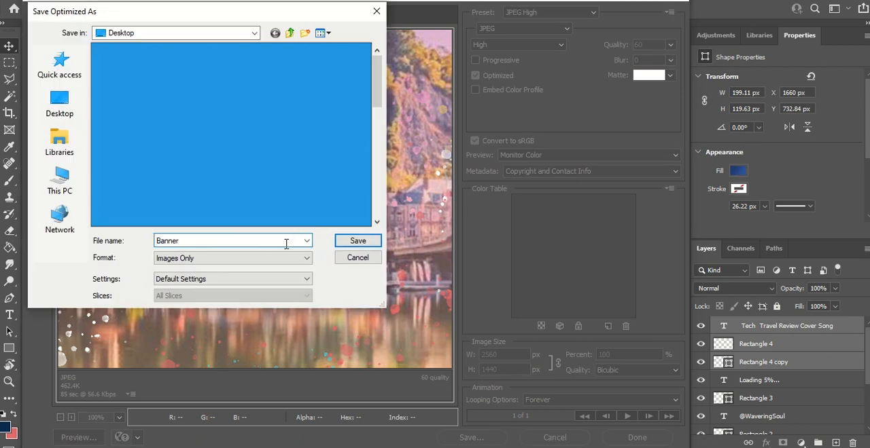
key(Return)
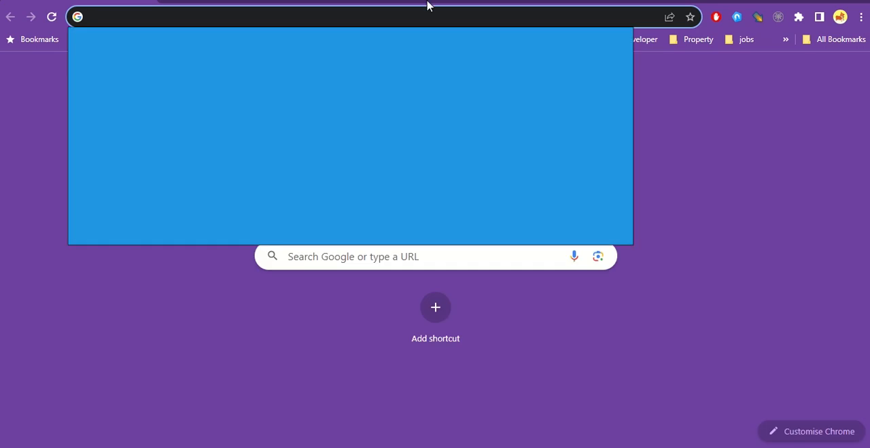
- Switch to Chrome and open the YouTube Studio channel customization page from the address suggestions for "cus"
click(162, 15)
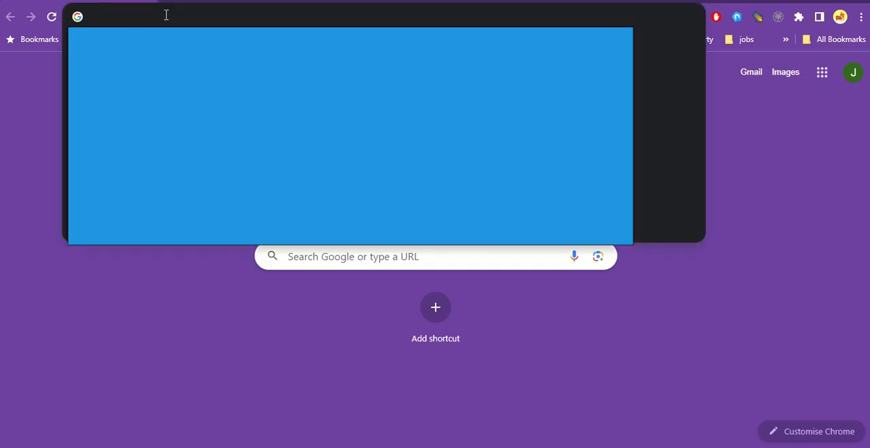
text(cus)
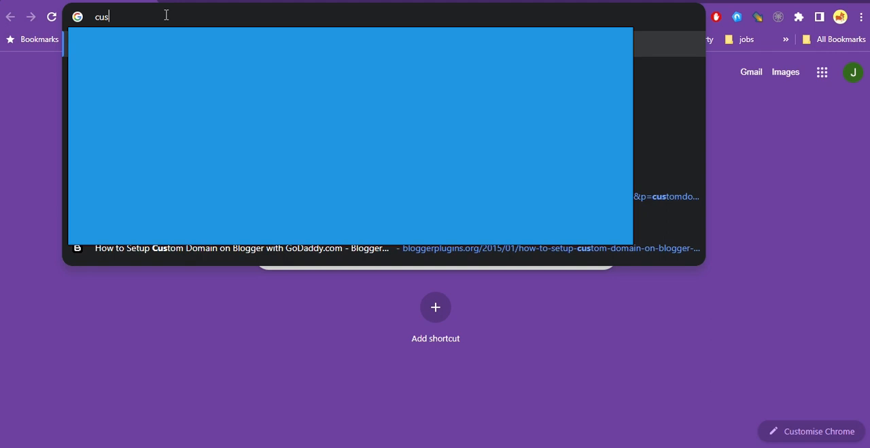
key(Down)
key(Down)
key(Down)
key(Down)
key(Down)
key(Up)
key(Return)
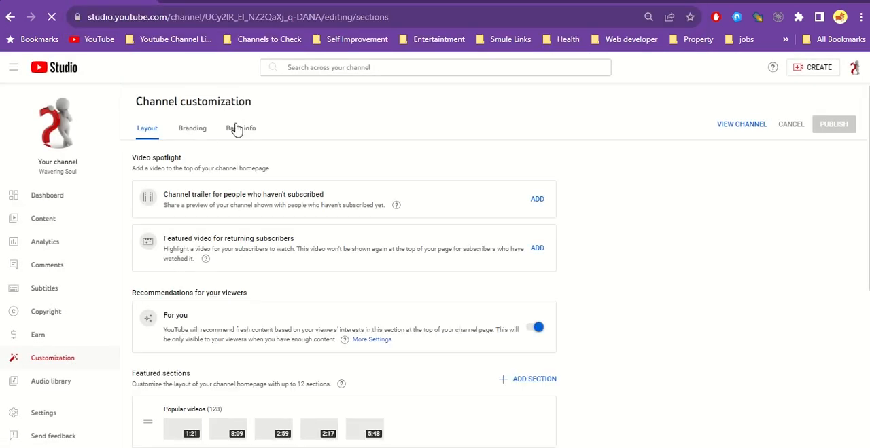
- Replace the banner image in the channel's Branding settings with Banner1 from the Desktop, accepting the full-image crop
click(234, 127)
click(204, 130)
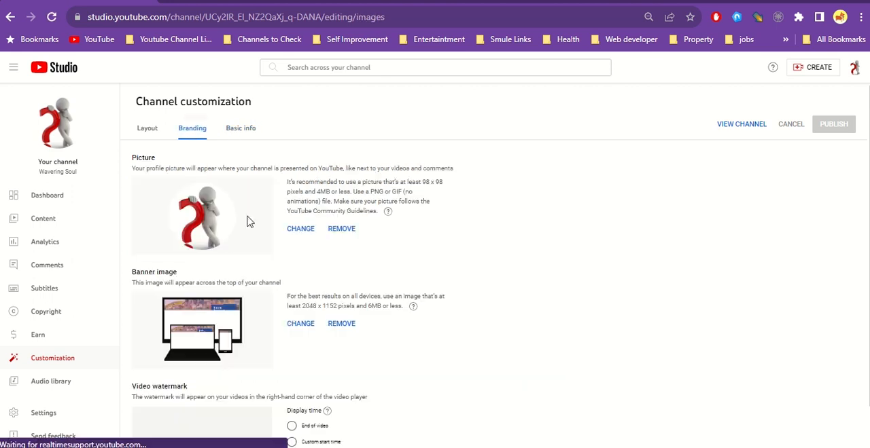
click(299, 324)
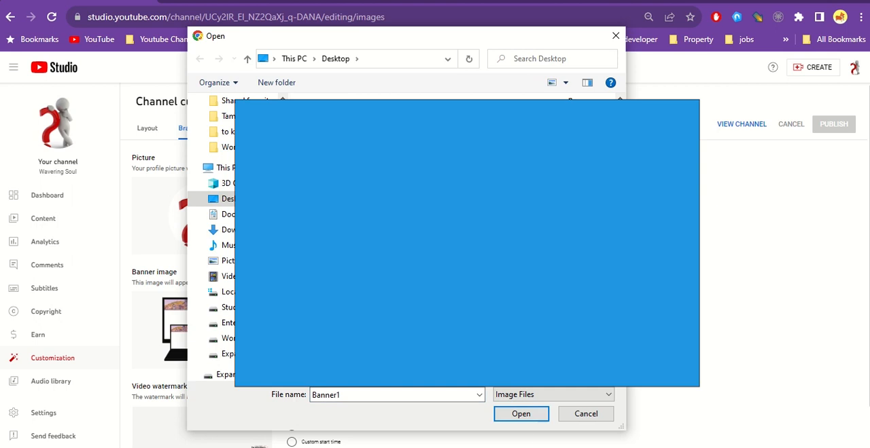
click(520, 414)
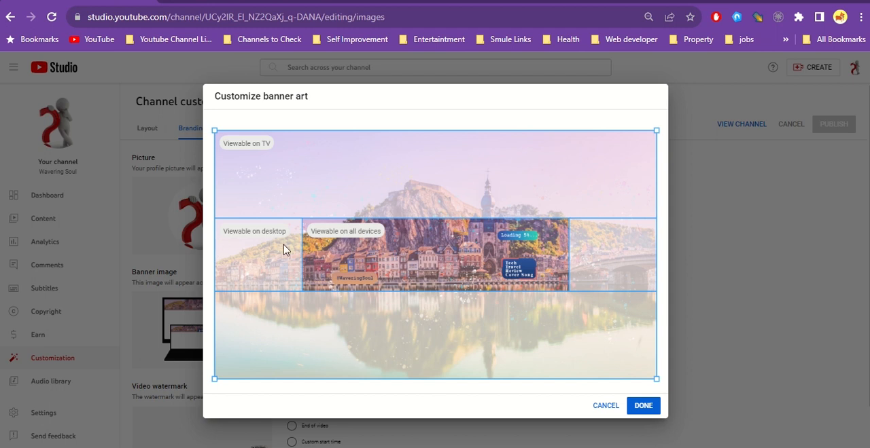
click(636, 407)
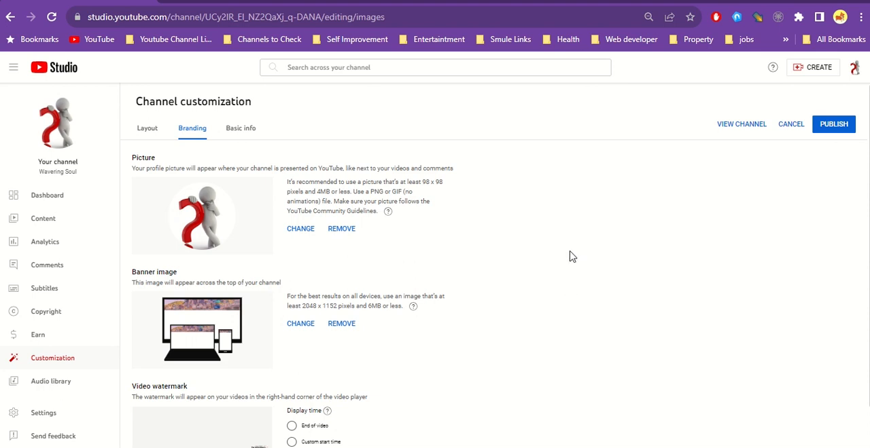
- Publish the channel branding changes and open the channel's public page
click(836, 128)
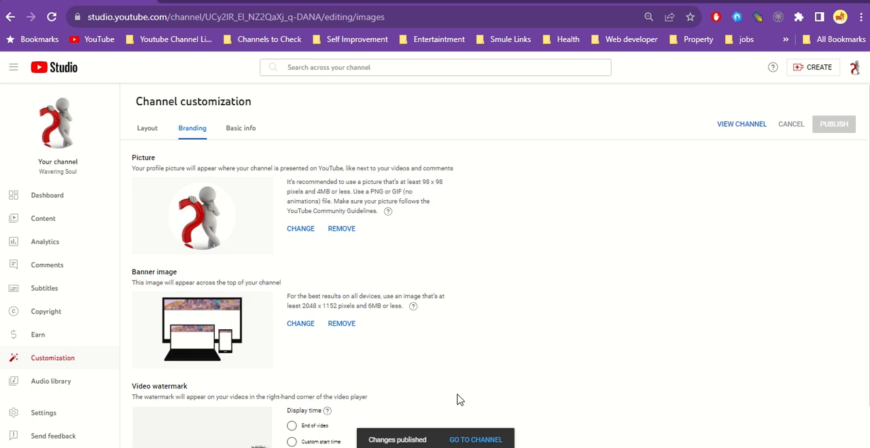
click(476, 440)
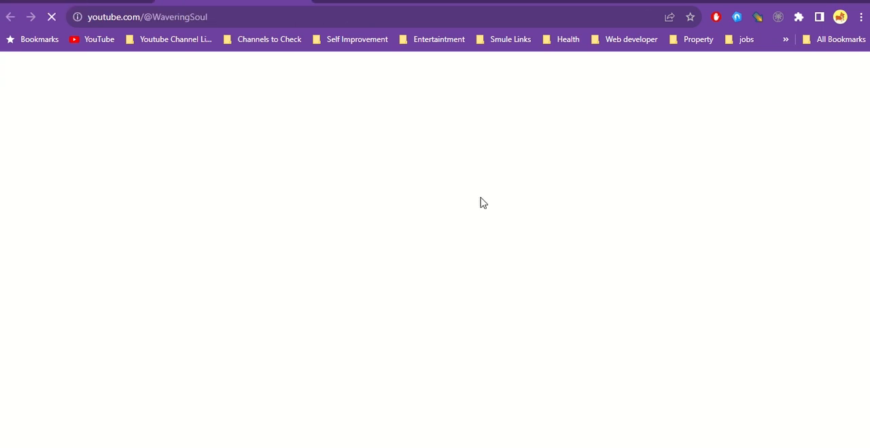